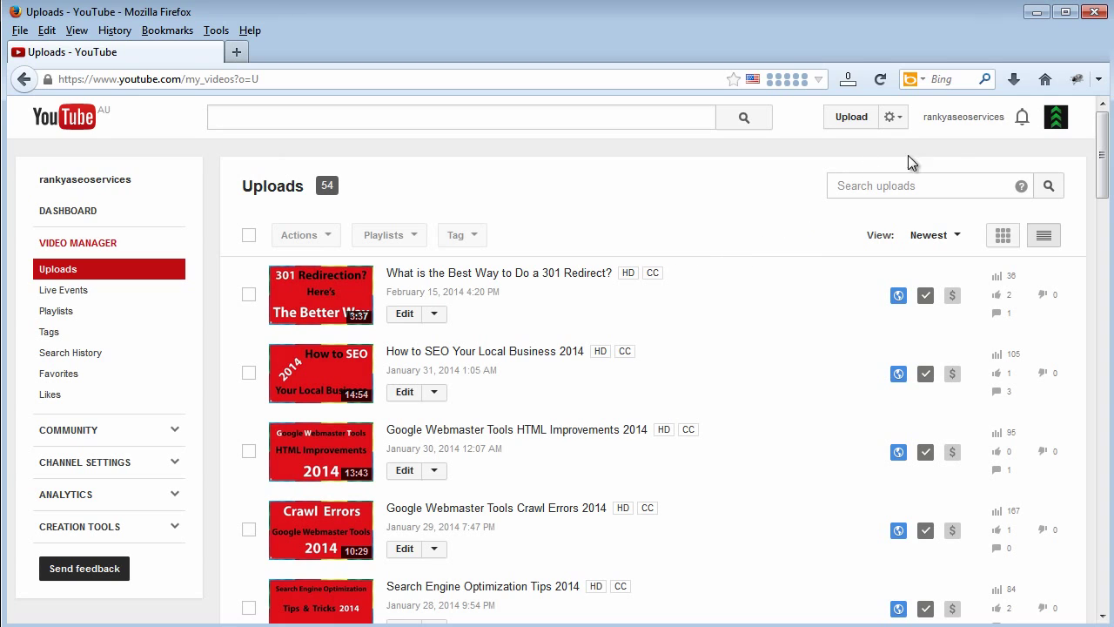
- Open the account dropdown from the avatar on the Video Manager Uploads page
click(1062, 126)
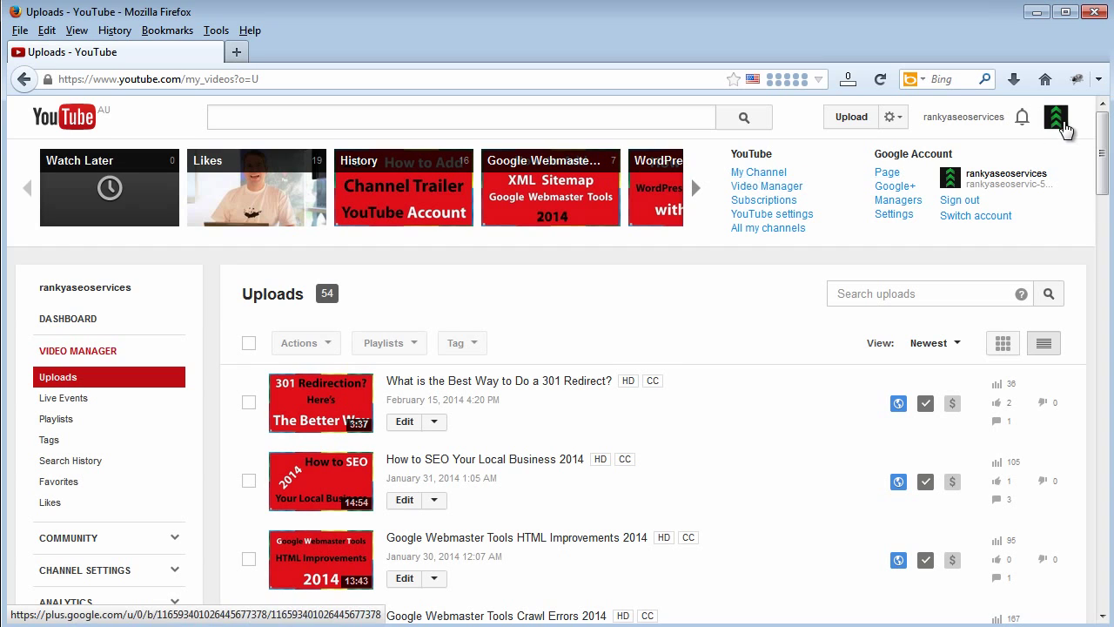
- Go to My Channel and show the channel-editing options under the banner
click(747, 174)
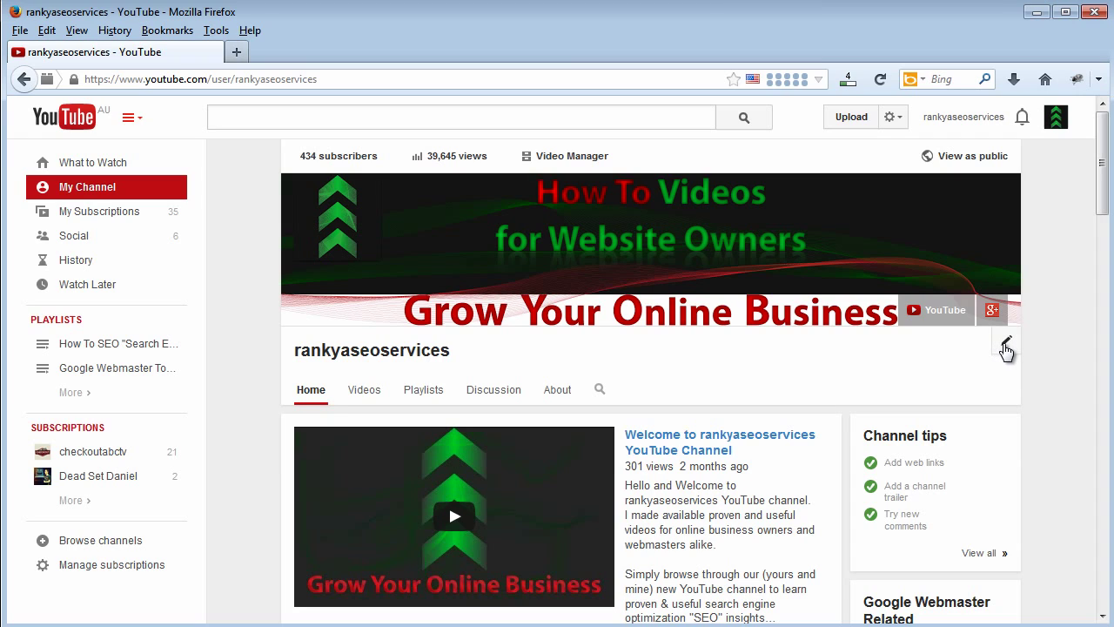
click(1005, 344)
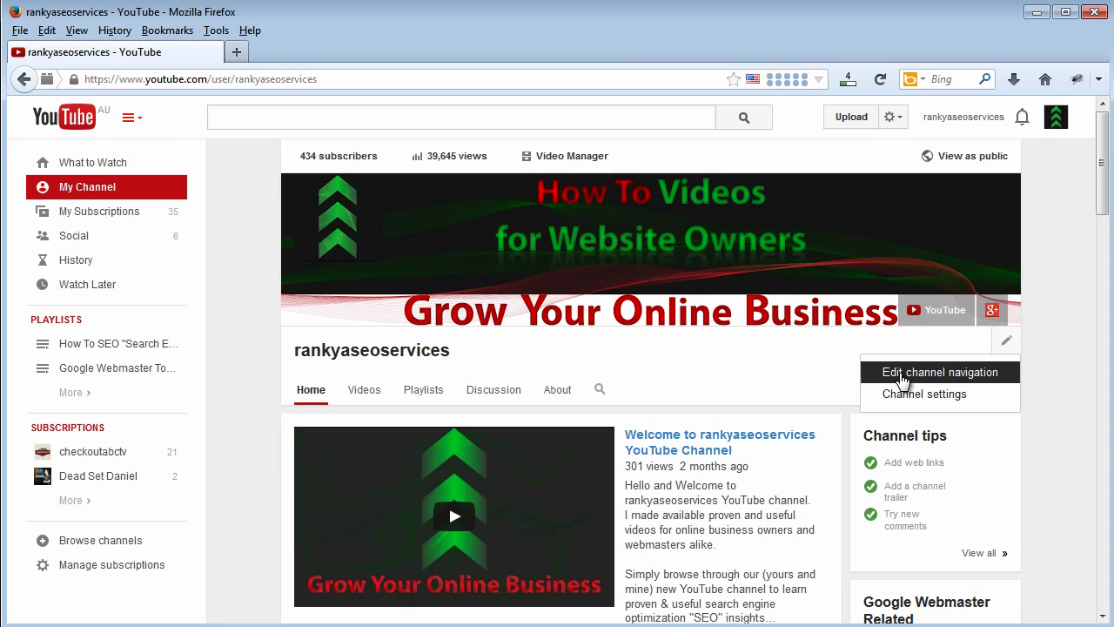
- Enable the Browse view in the channel navigation settings and save them
click(902, 381)
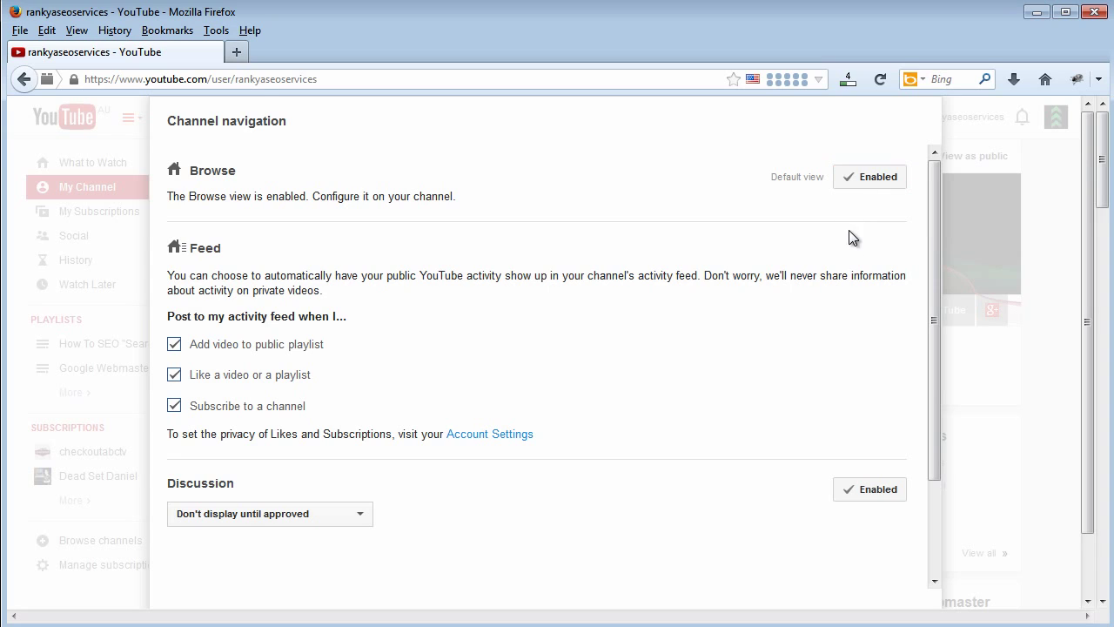
click(853, 190)
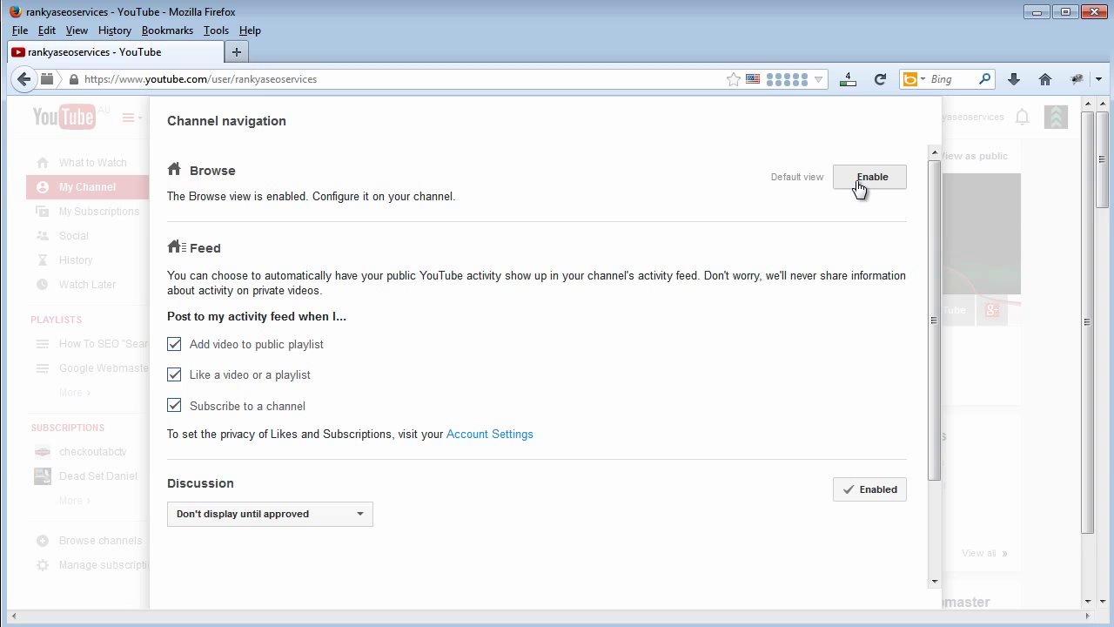
click(859, 186)
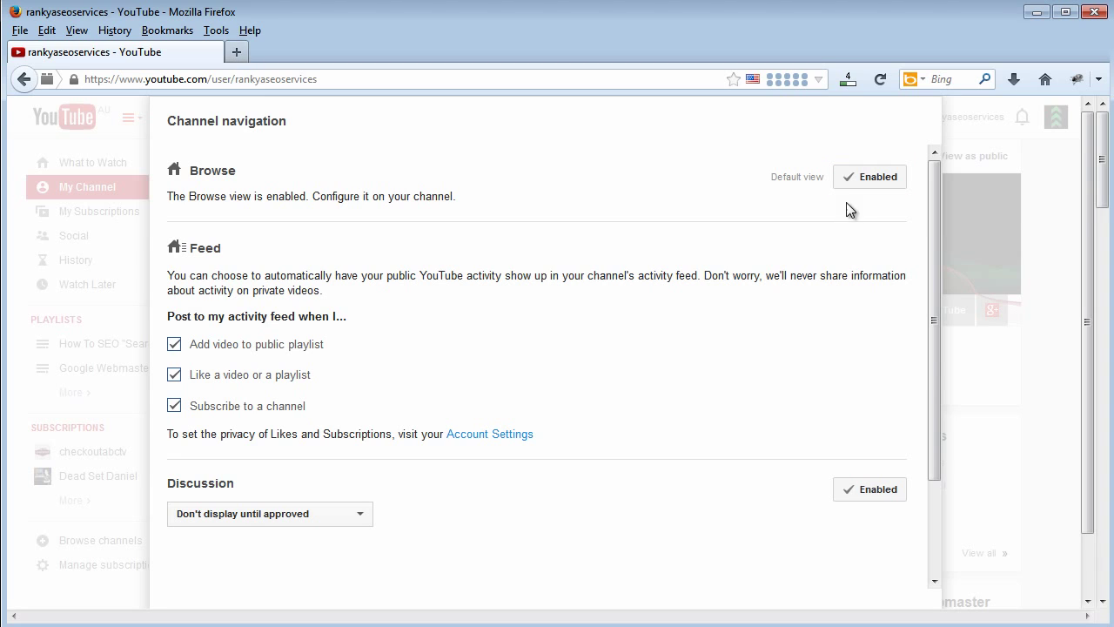
drag(934, 353, 923, 456)
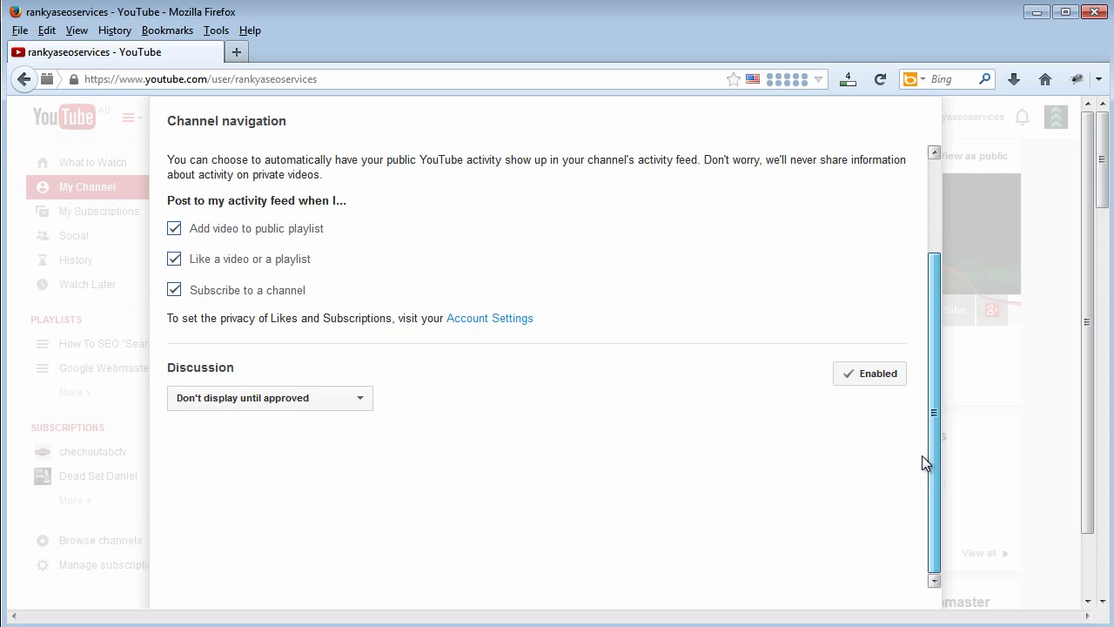
scroll(1076, 497, down, 1)
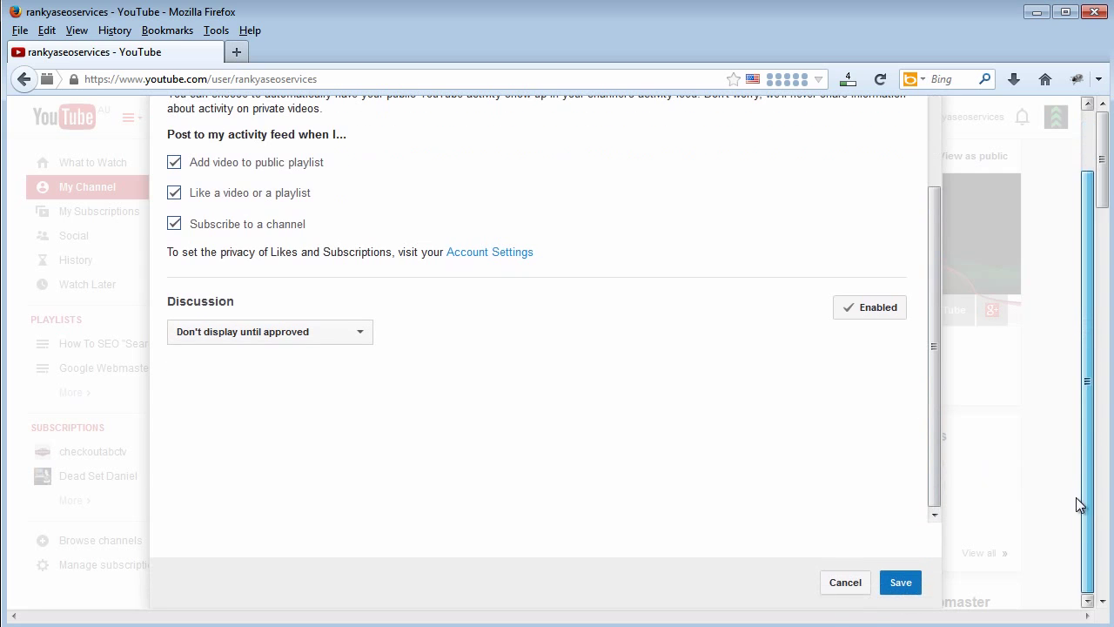
click(906, 583)
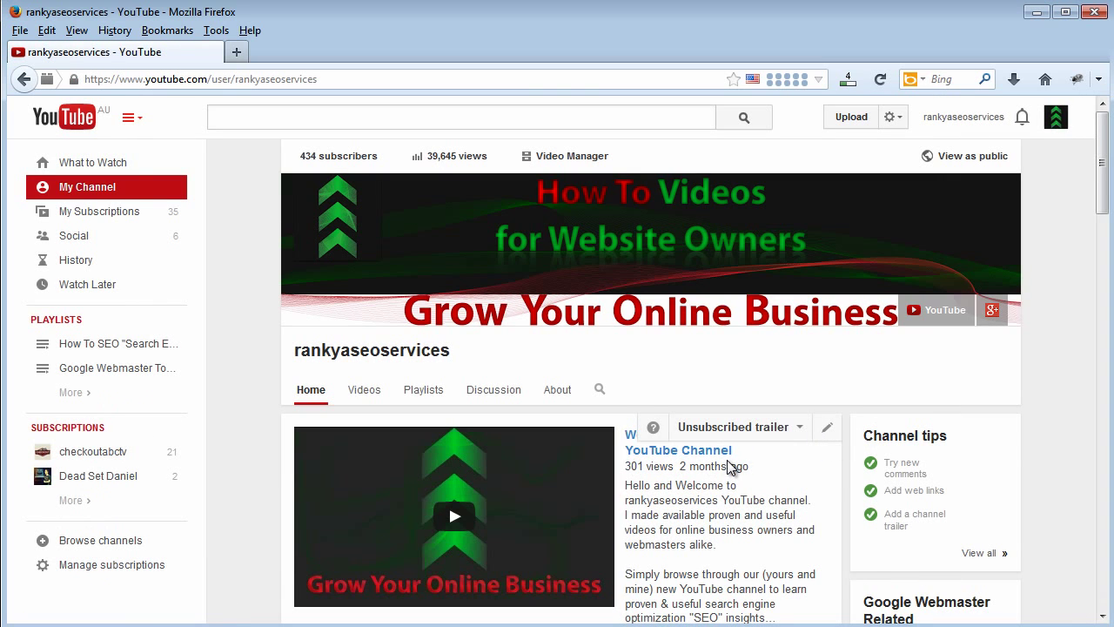
mouse_move(623, 302)
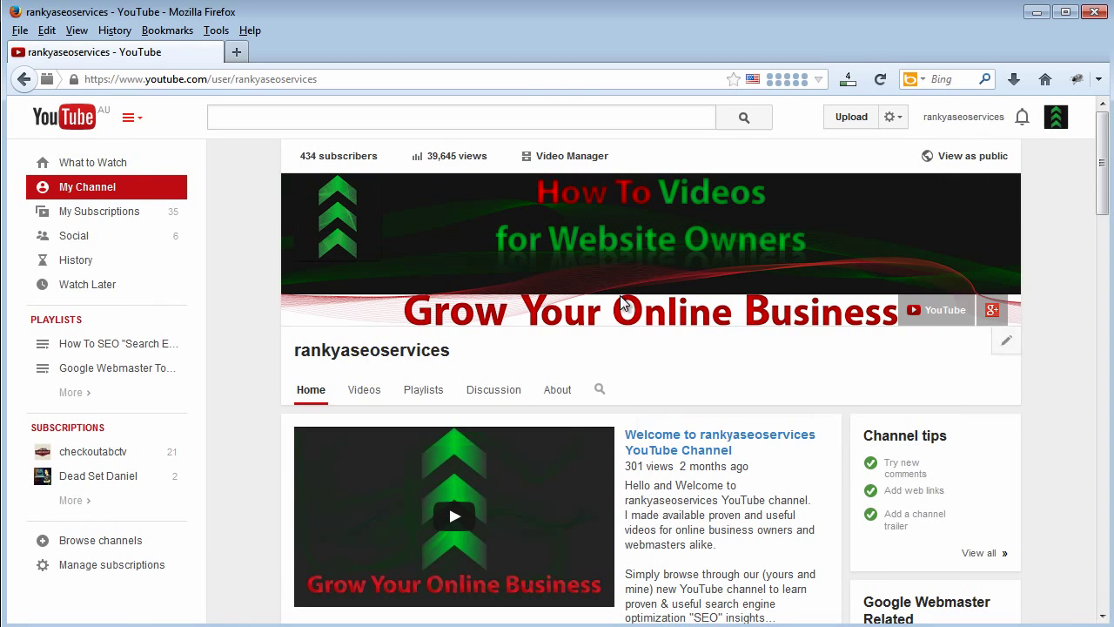
- Scroll down the channel home page to the Add a section button
mouse_move(1102, 187)
mouse_down()
mouse_move(1085, 444)
mouse_move(1093, 599)
mouse_up()
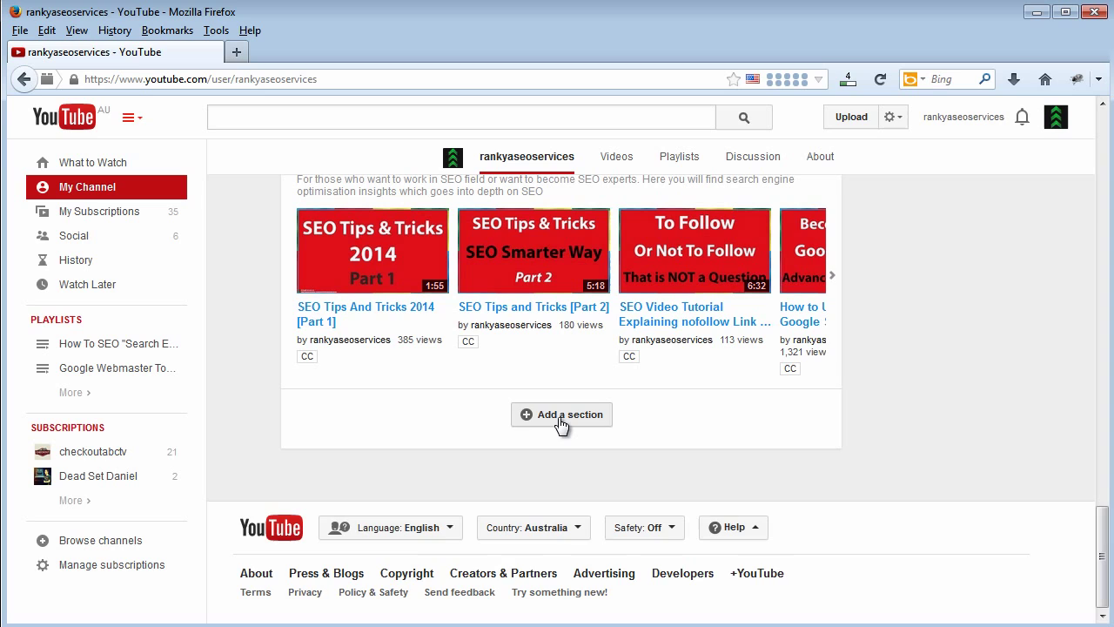
- Add a new home-page section, leaving Content unchosen and keeping the Horizontal row layout
click(560, 420)
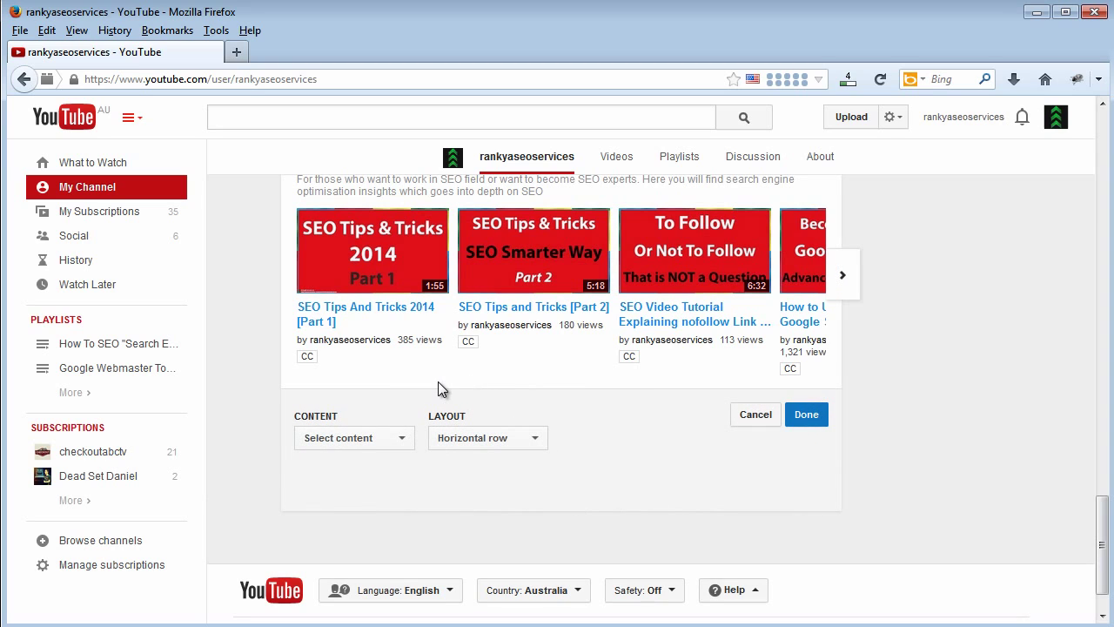
click(403, 442)
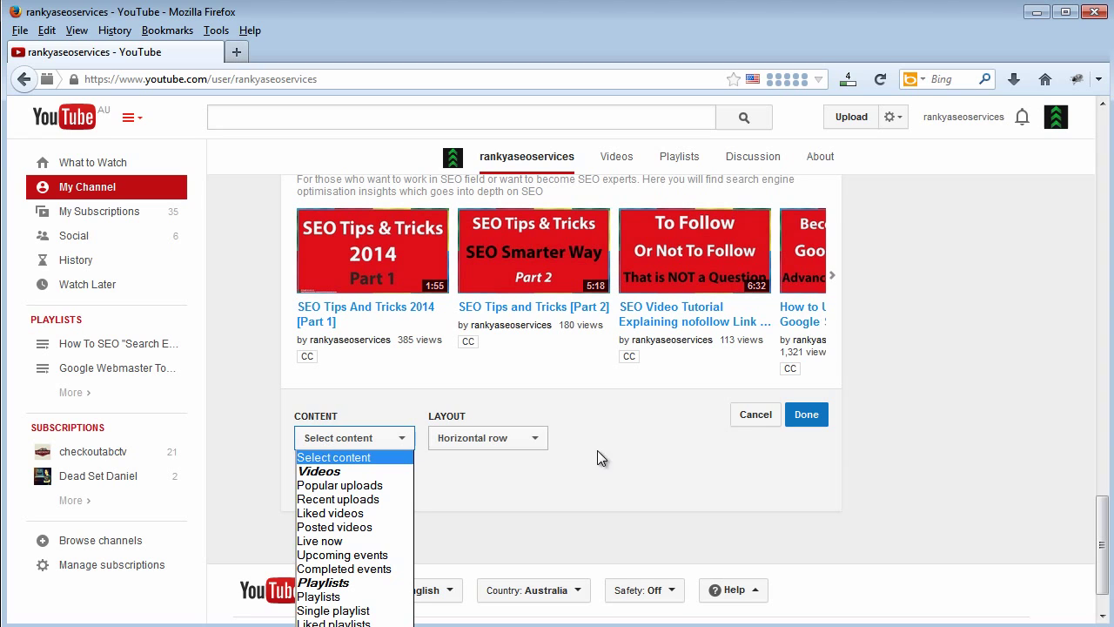
click(638, 472)
scroll(639, 472, up, 2)
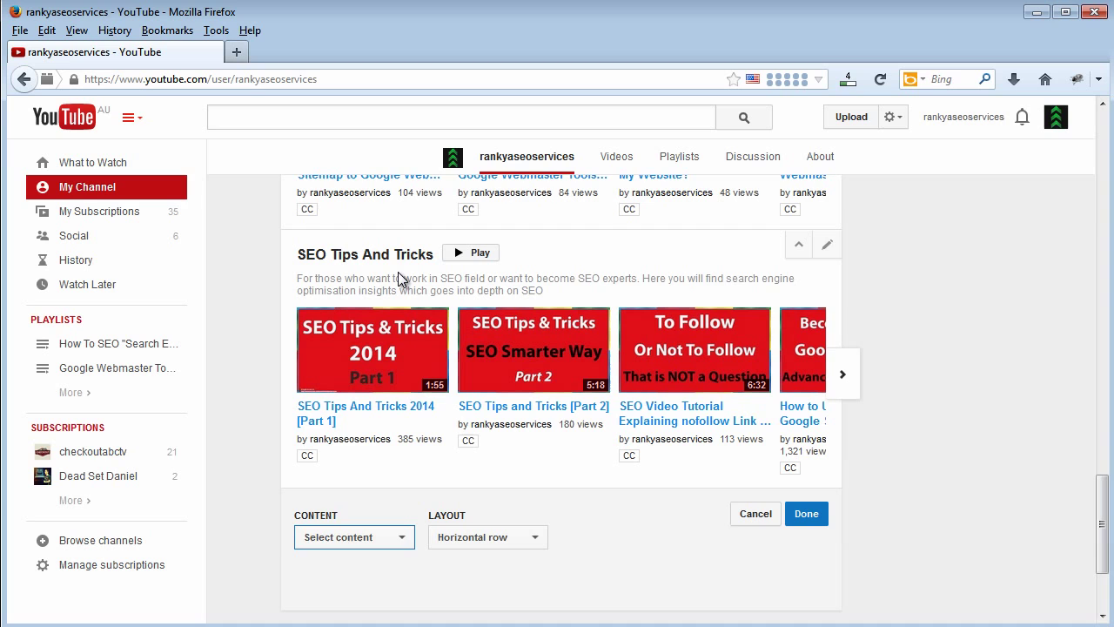
scroll(451, 310, down, 3)
scroll(286, 322, up, 5)
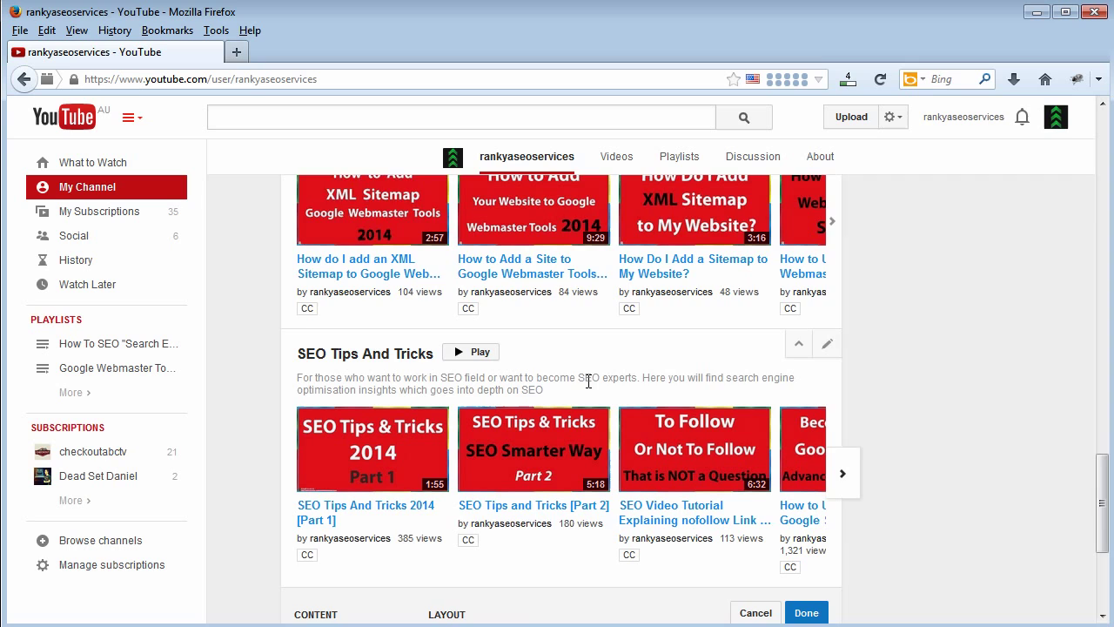
scroll(589, 380, down, 5)
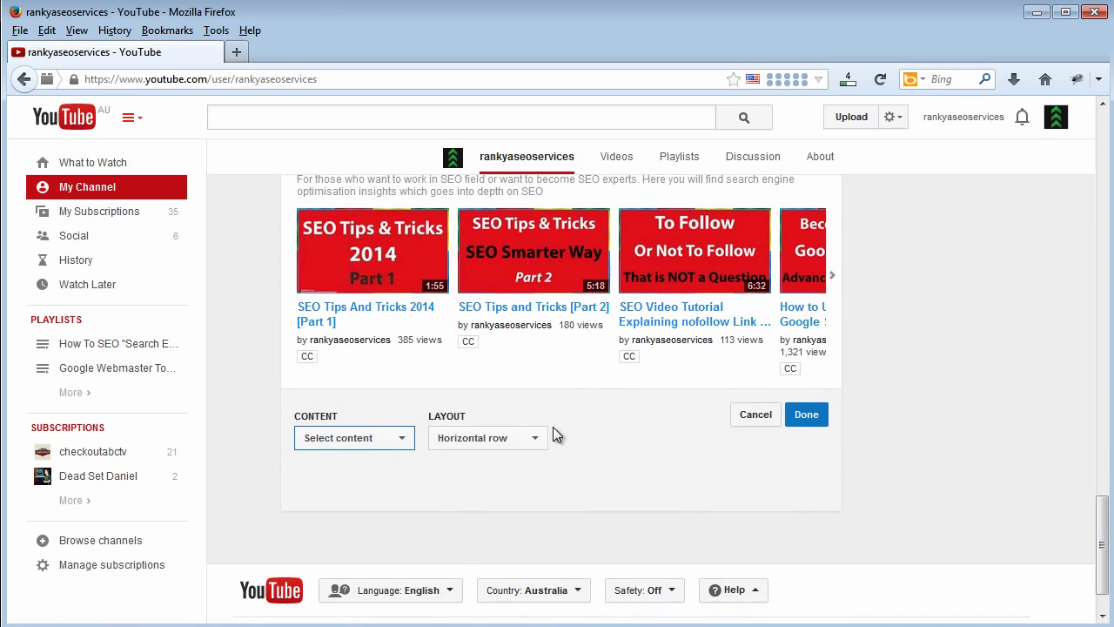
click(406, 440)
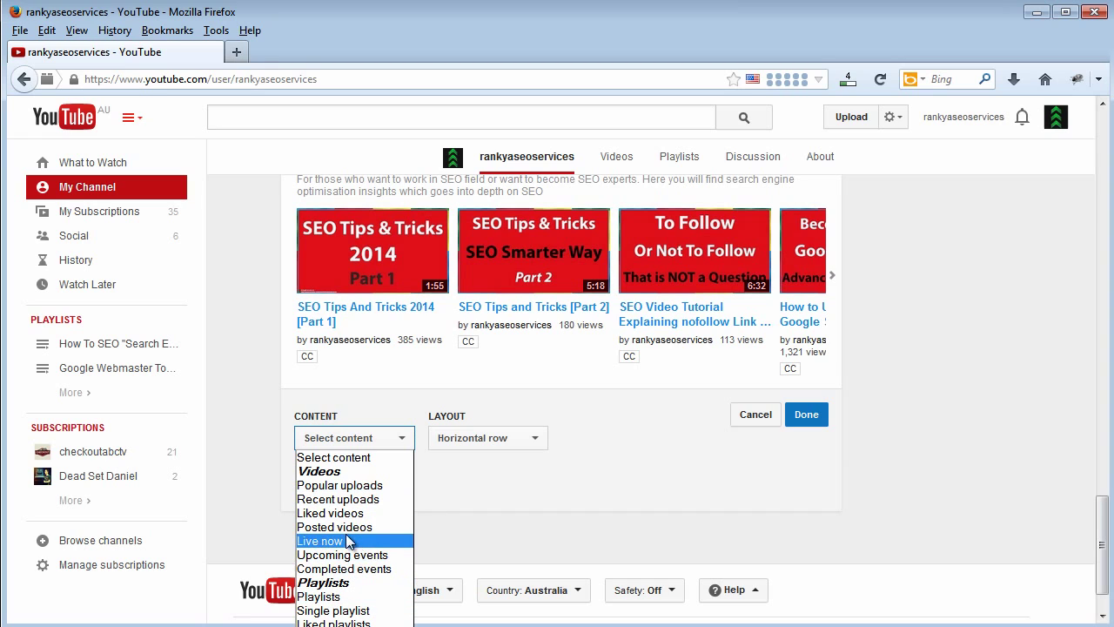
click(736, 482)
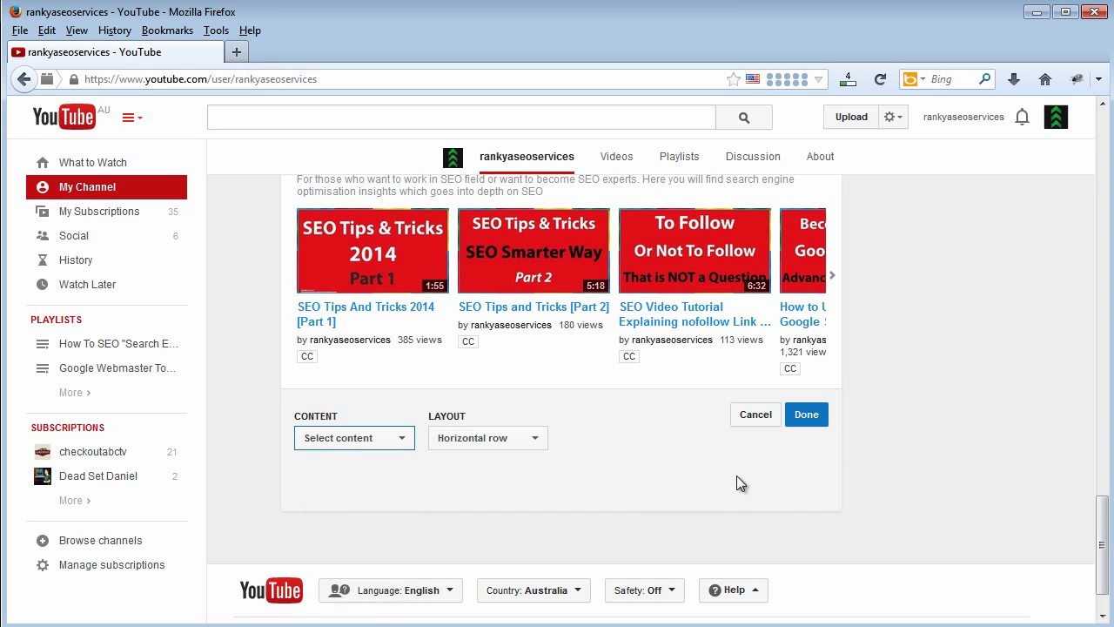
click(538, 441)
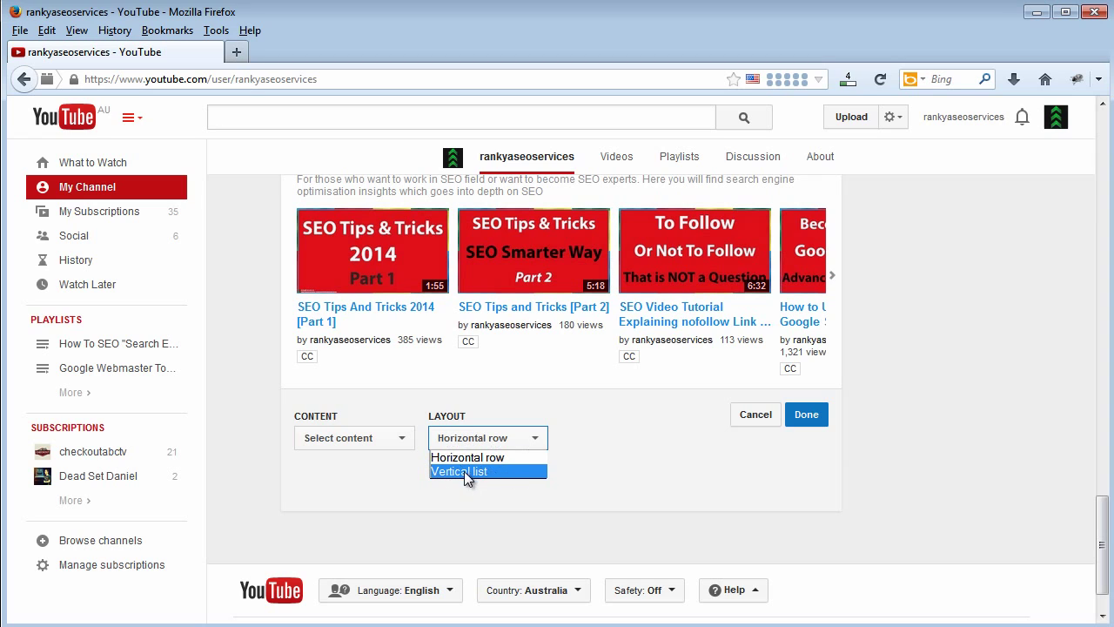
click(627, 469)
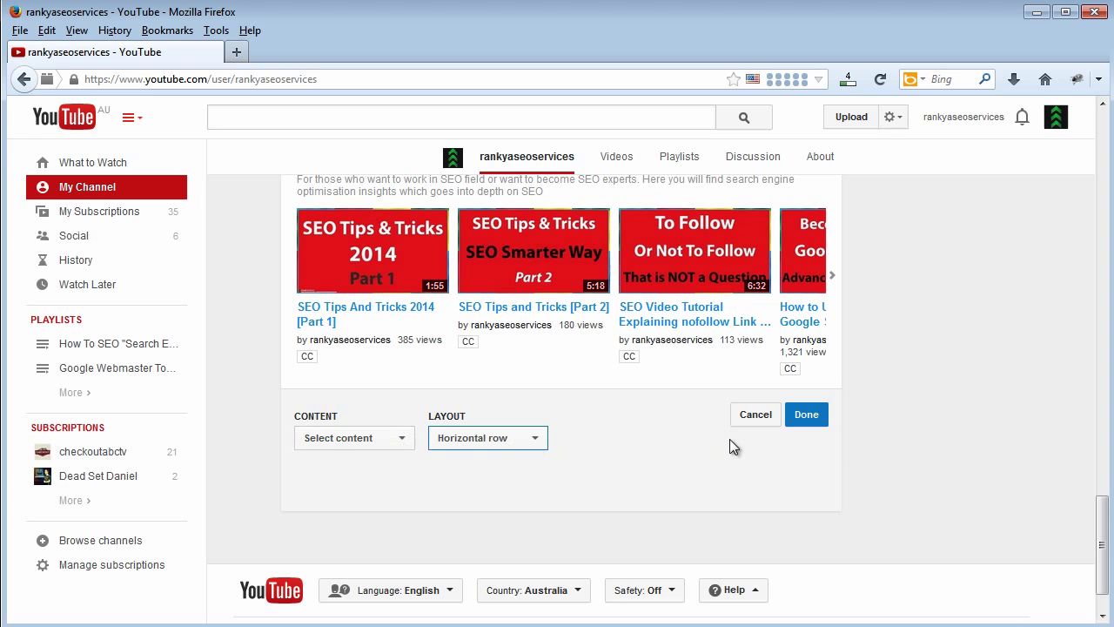
- Set the new section's content to Playlists and review its playlist preview
click(354, 437)
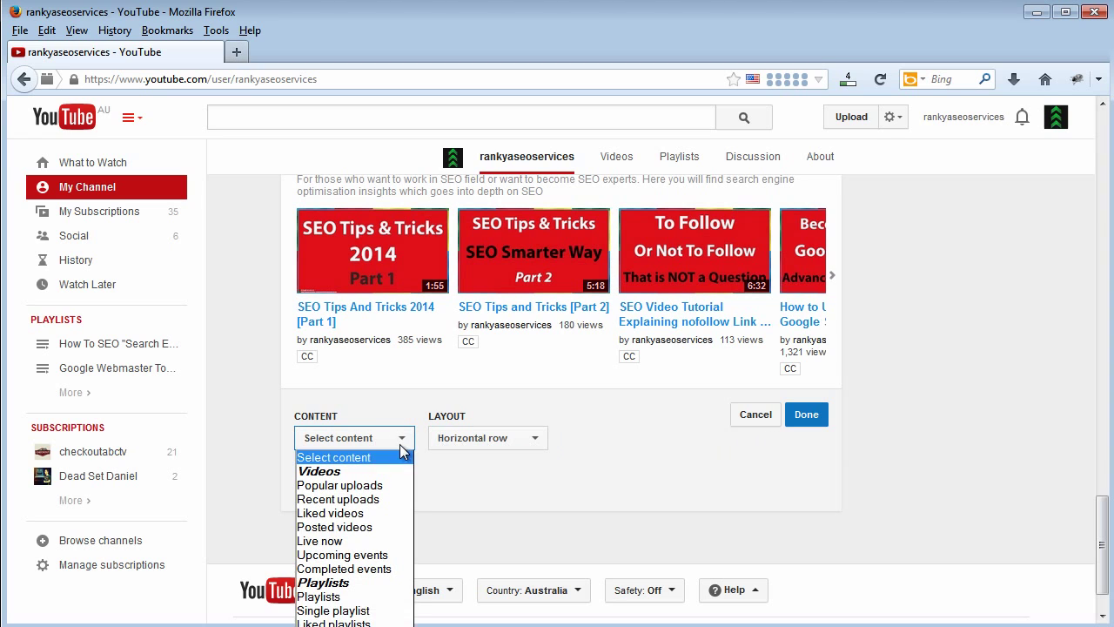
click(338, 597)
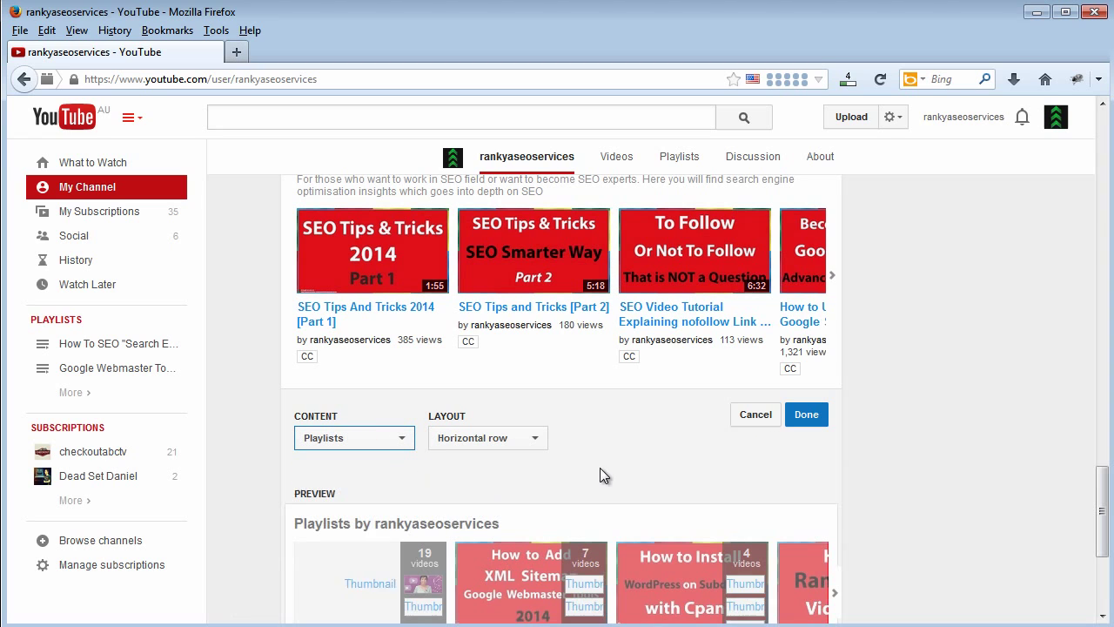
scroll(485, 522, down, 4)
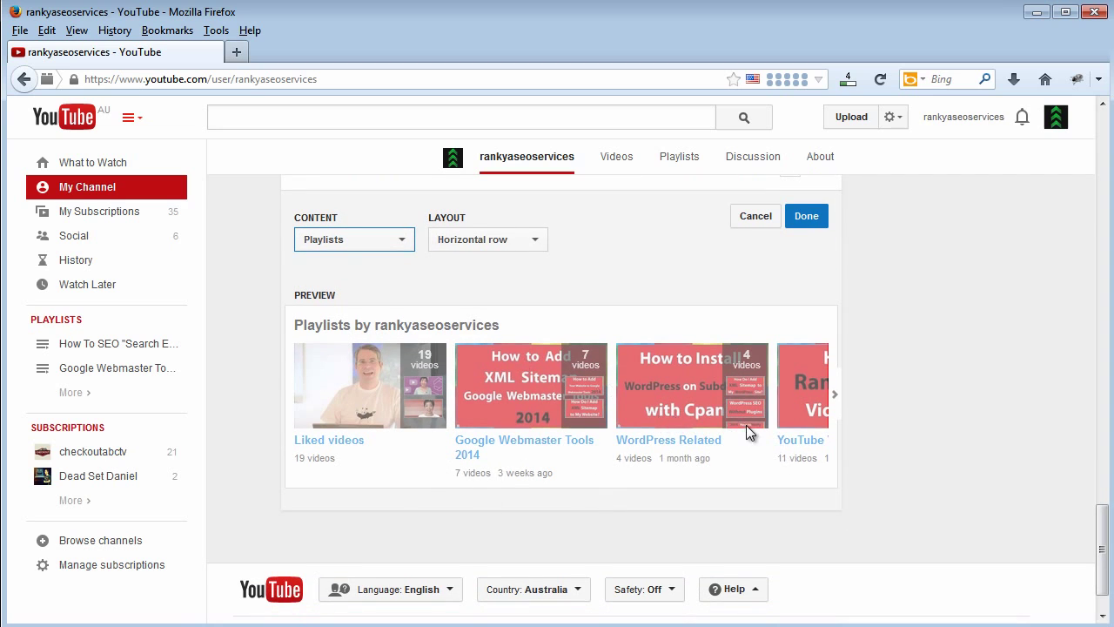
scroll(750, 468, up, 2)
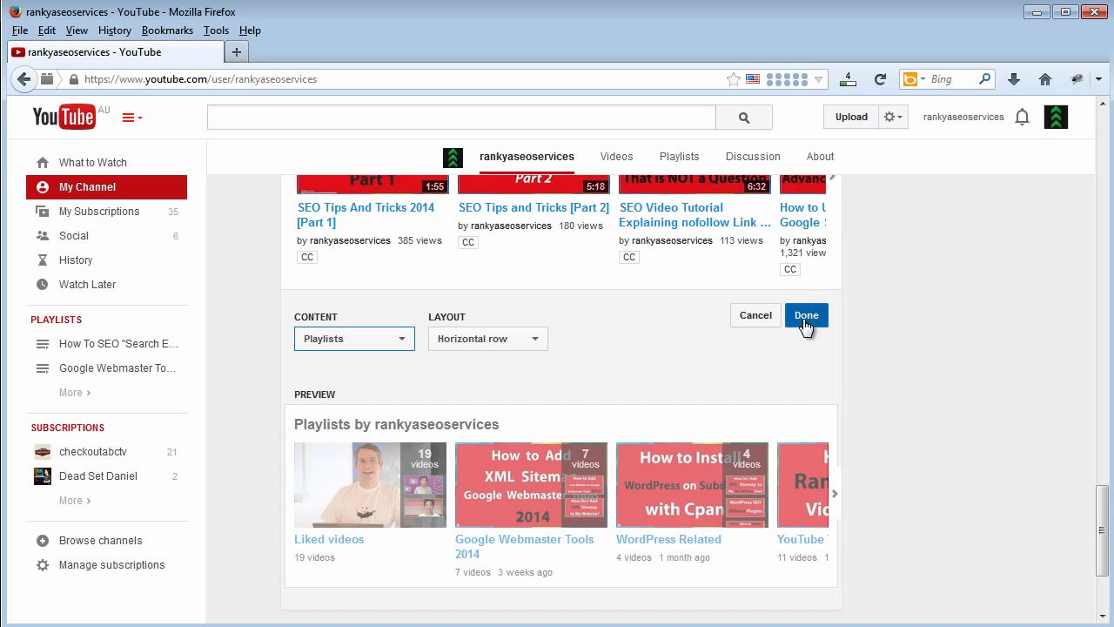
- Cancel the new Playlists section and return to the top of the channel page
click(753, 315)
scroll(863, 401, up, 5)
scroll(461, 401, up, 3)
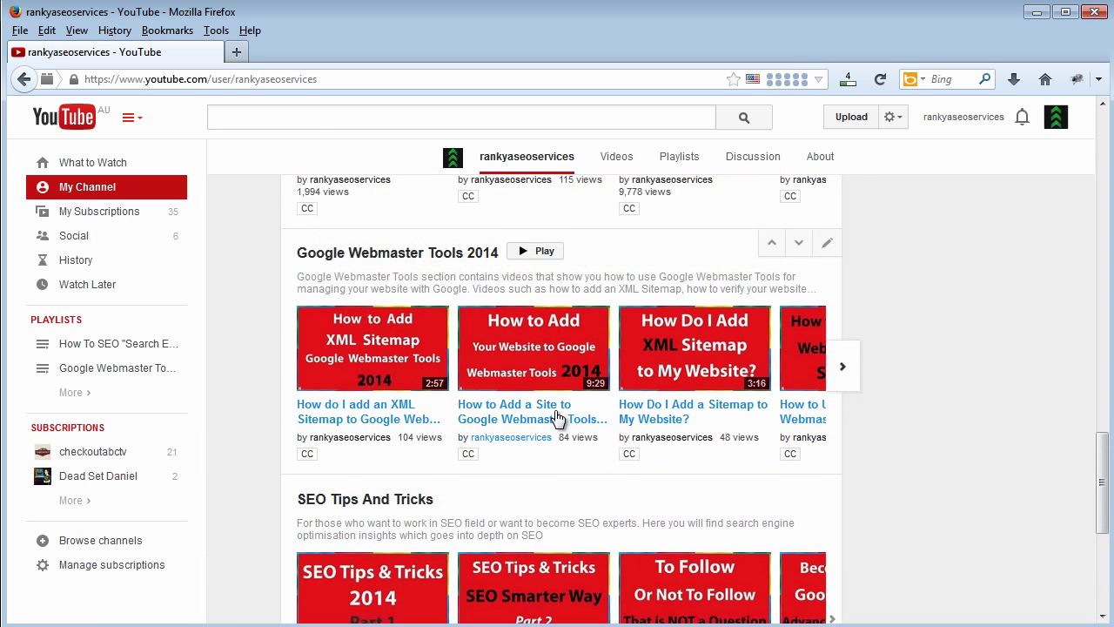
scroll(559, 417, up, 2)
scroll(706, 358, up, 3)
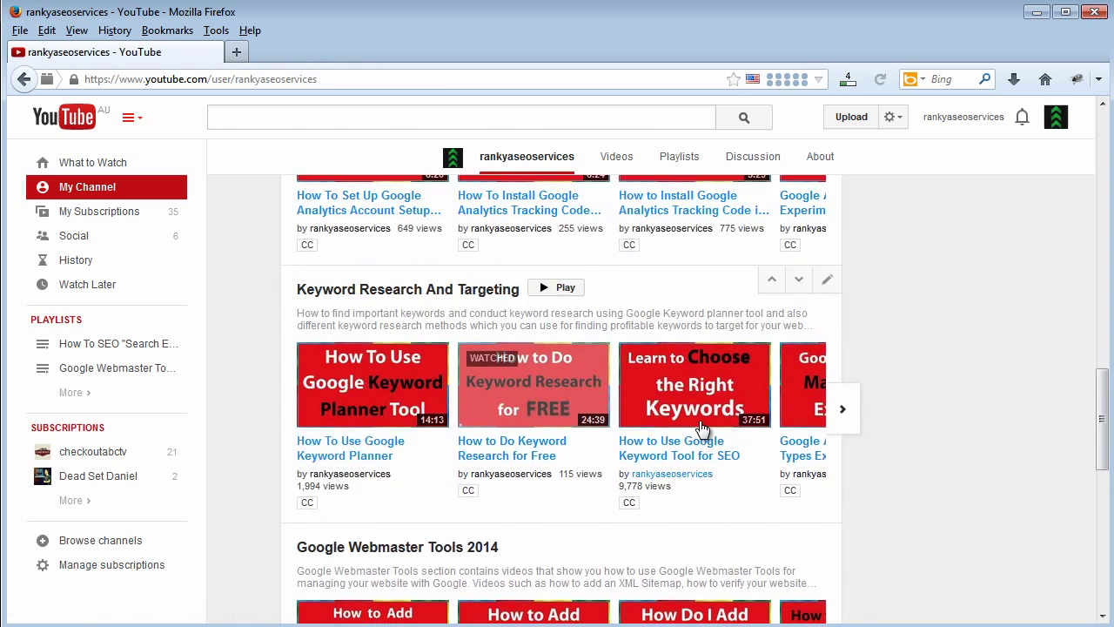
scroll(696, 400, up, 5)
scroll(687, 436, up, 5)
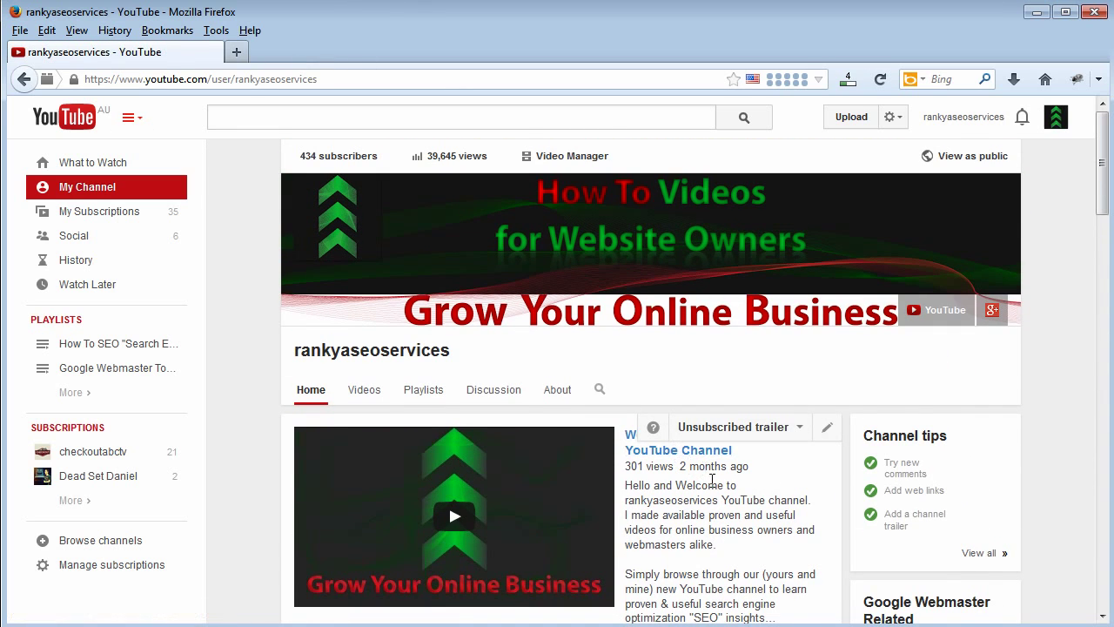